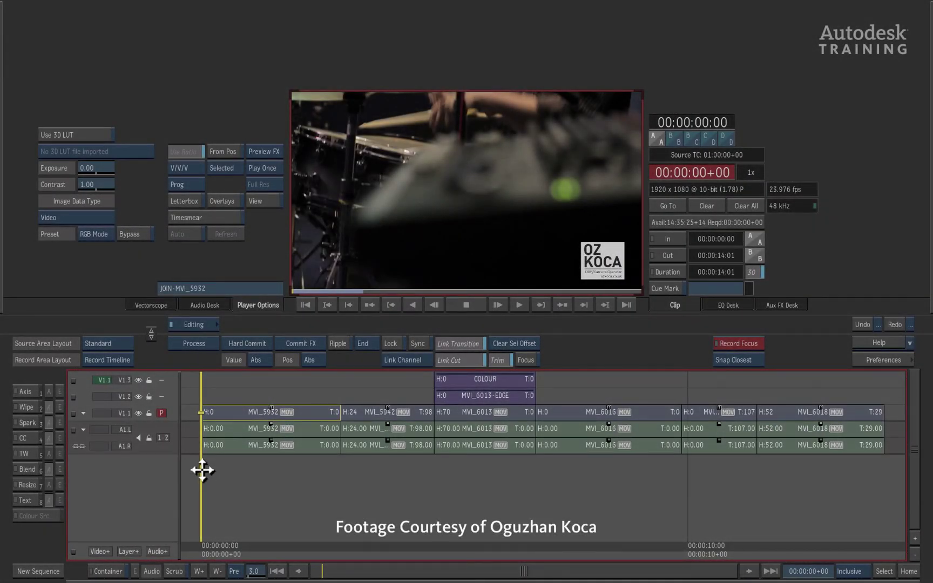
- Scrub the timeline positioner forward into the MVI_6013 guitar clip
left_click_drag(215, 469, 453, 444)
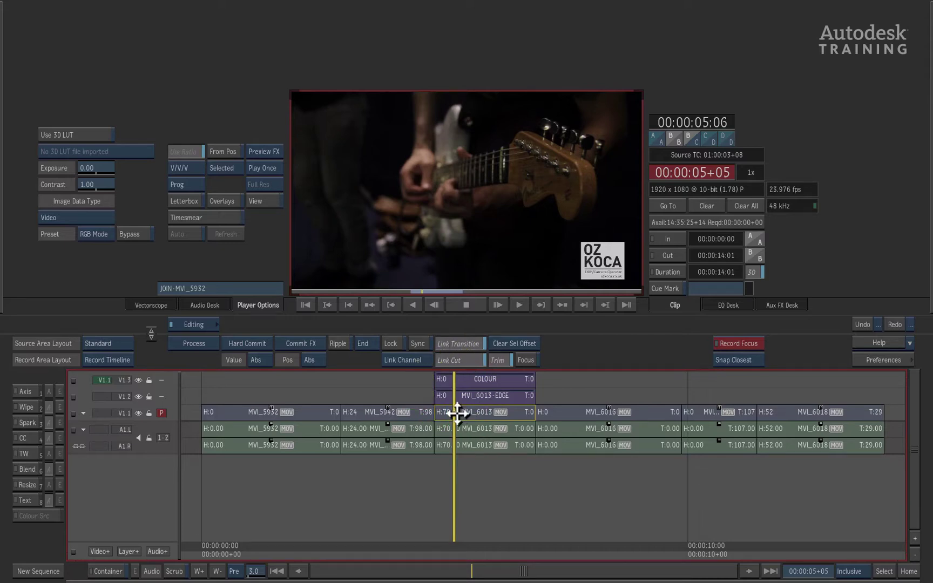
- Select the MVI_6013-EDGE segment and set the colour layer's blend mode to Screen
left_click(456, 399)
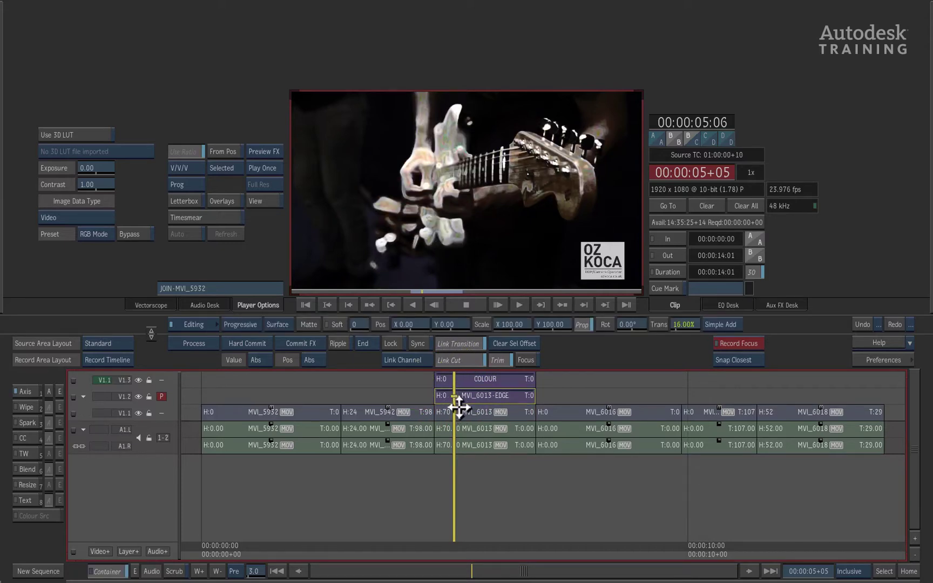
left_click(455, 381)
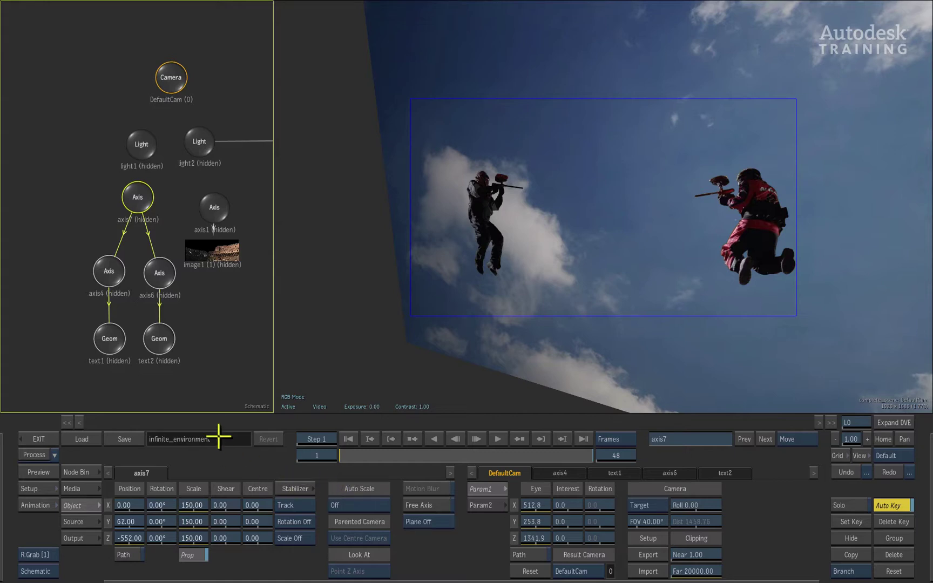
- Unhide axis1 with the Colosseum backdrop and the axis7 branch holding the 3D text
left_click(213, 227)
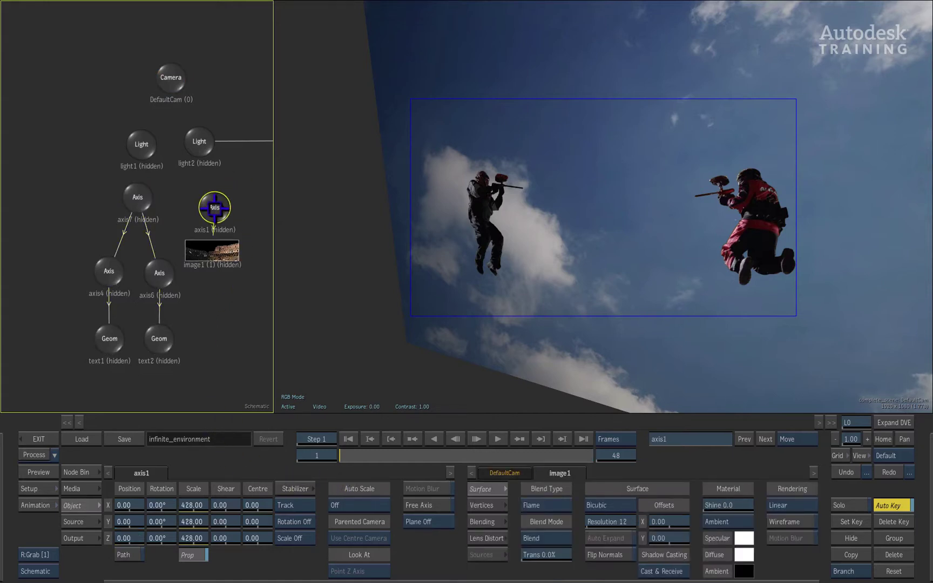
key("h")
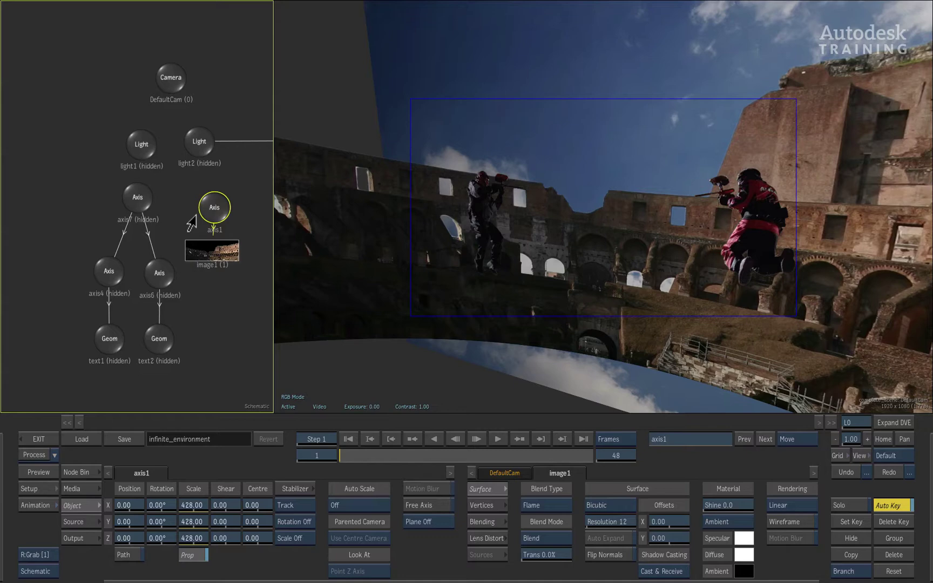
left_click(137, 200)
key("h")
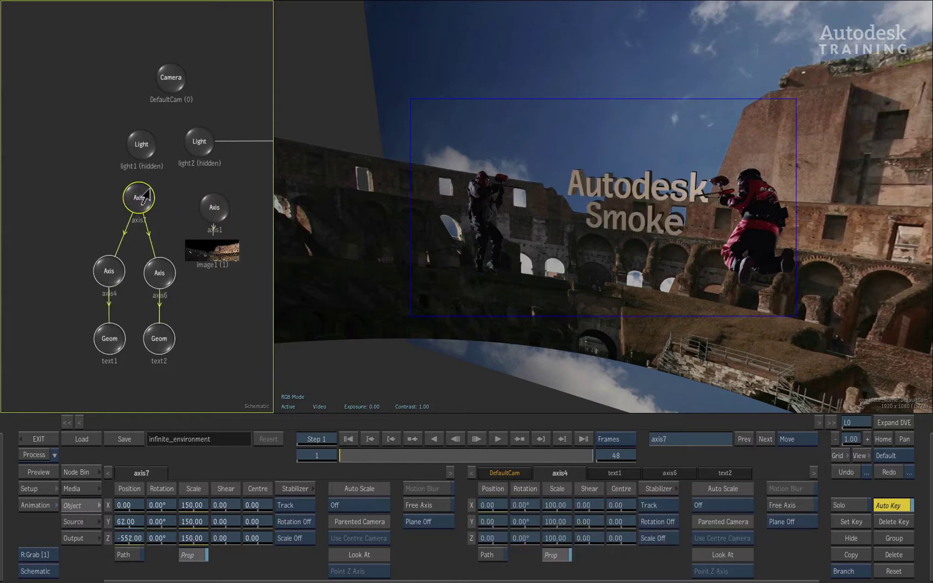
- Unhide light1, then play and scrub the animation to check the lit text
left_click(143, 144)
key("h")
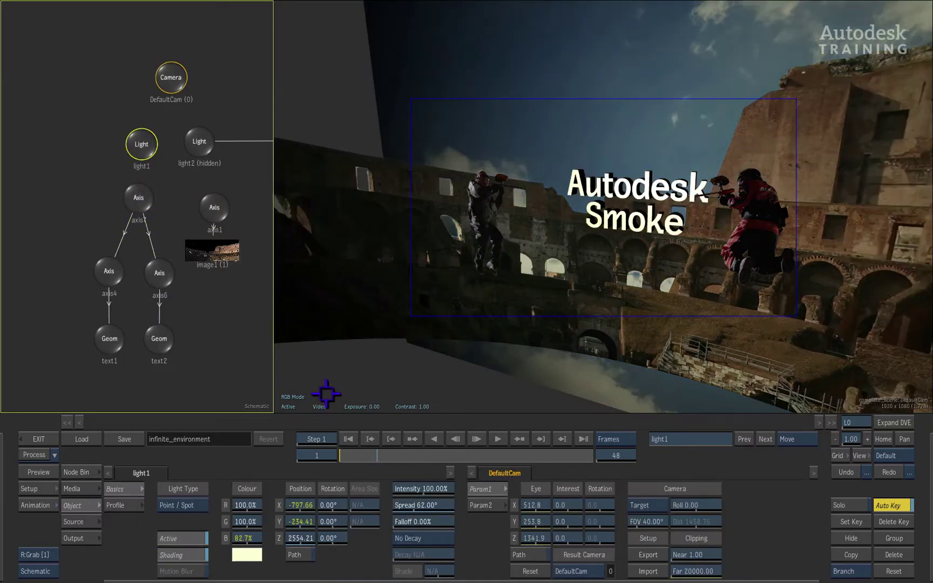
key("space")
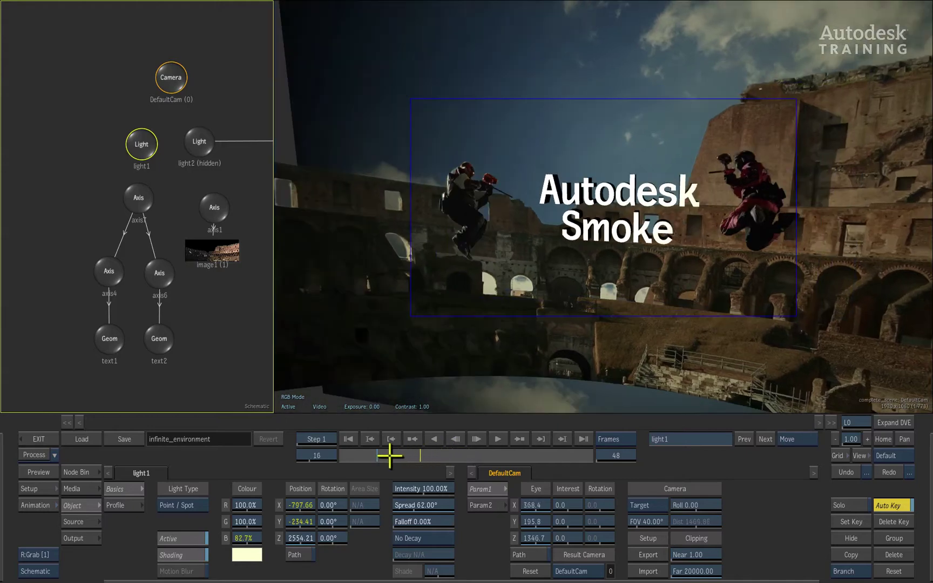
left_click_drag(329, 459, 305, 464)
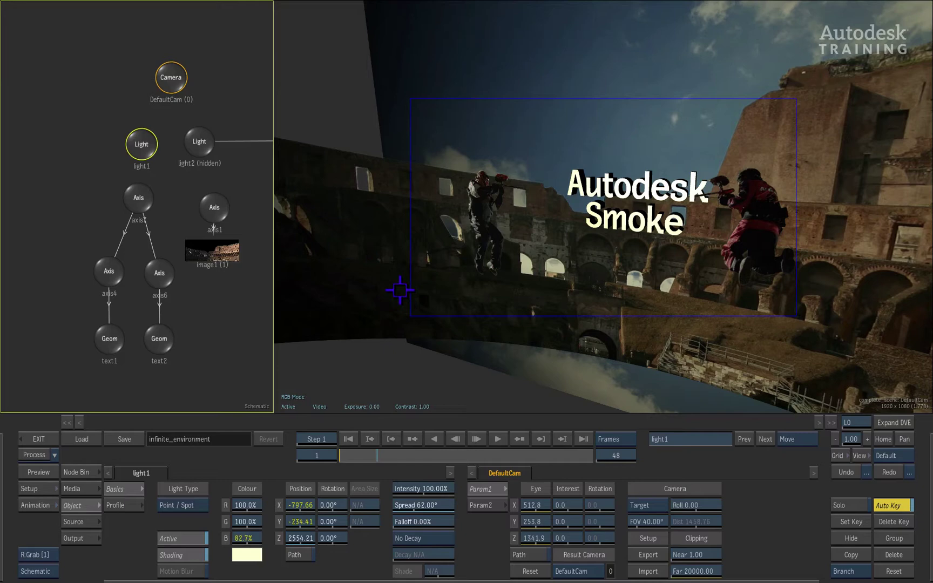
- Unhide light2 and scrub to frame 9 to preview its lens flare
left_click(201, 143)
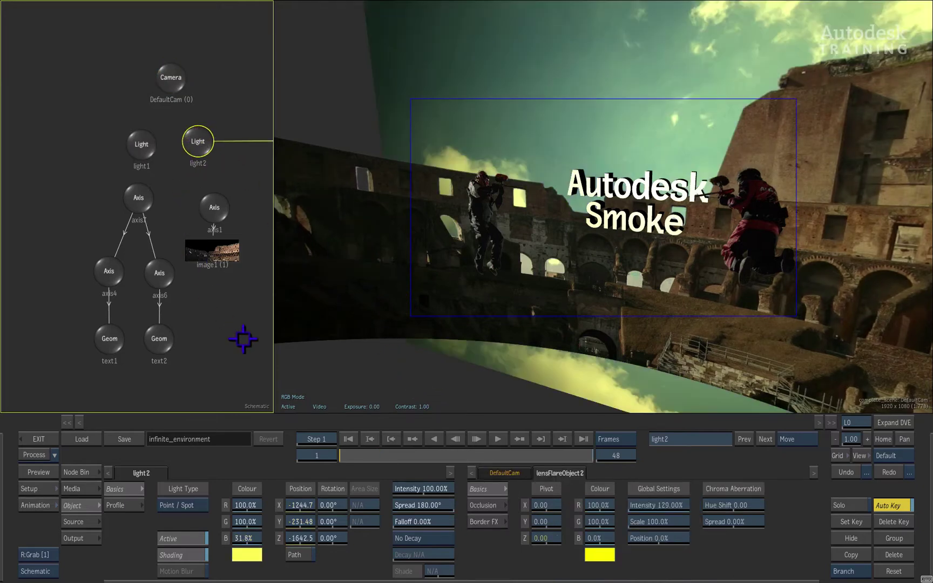
left_click_drag(346, 453, 602, 449)
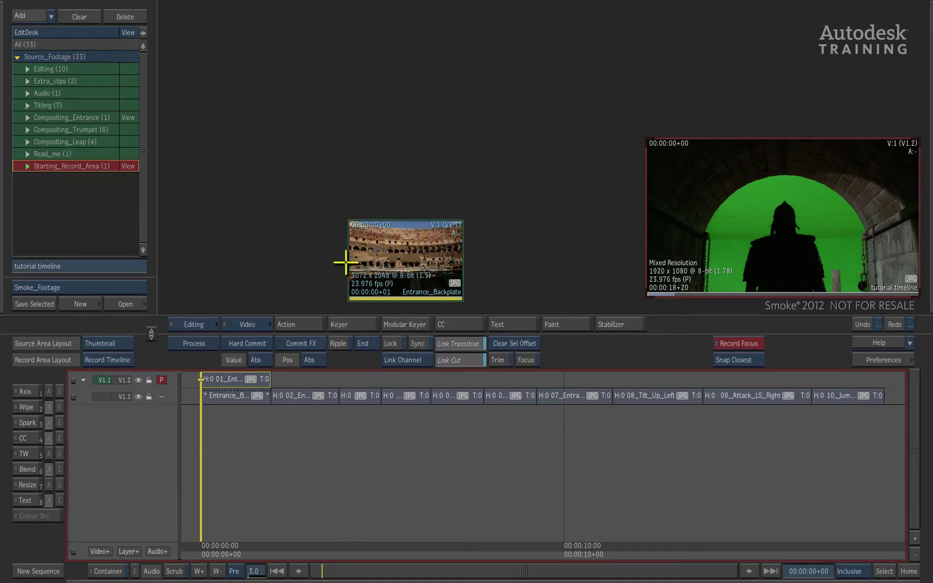
- Drag 01_Entrance_Front from V1.2 into the source area and show Action's input mode setting
left_click_drag(232, 378, 243, 255)
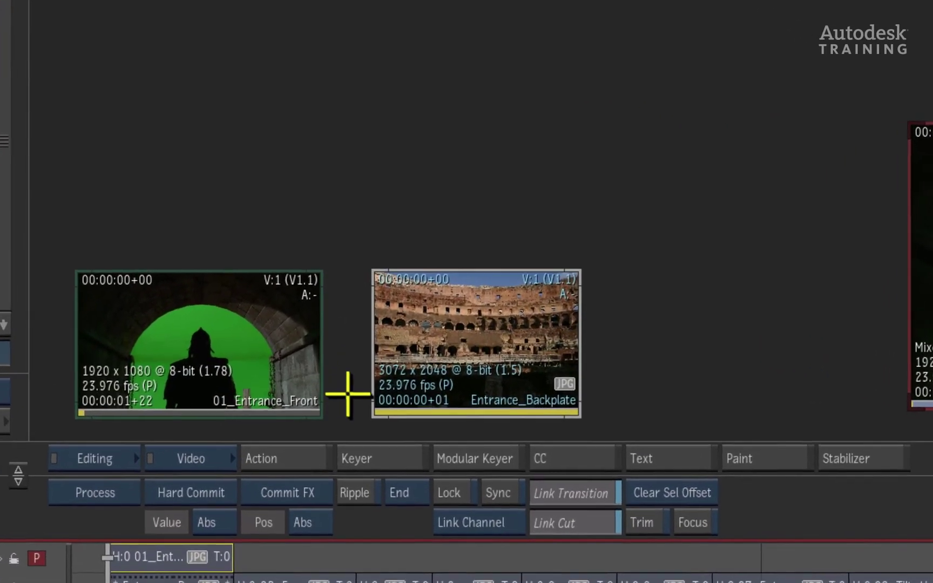
left_click(305, 477)
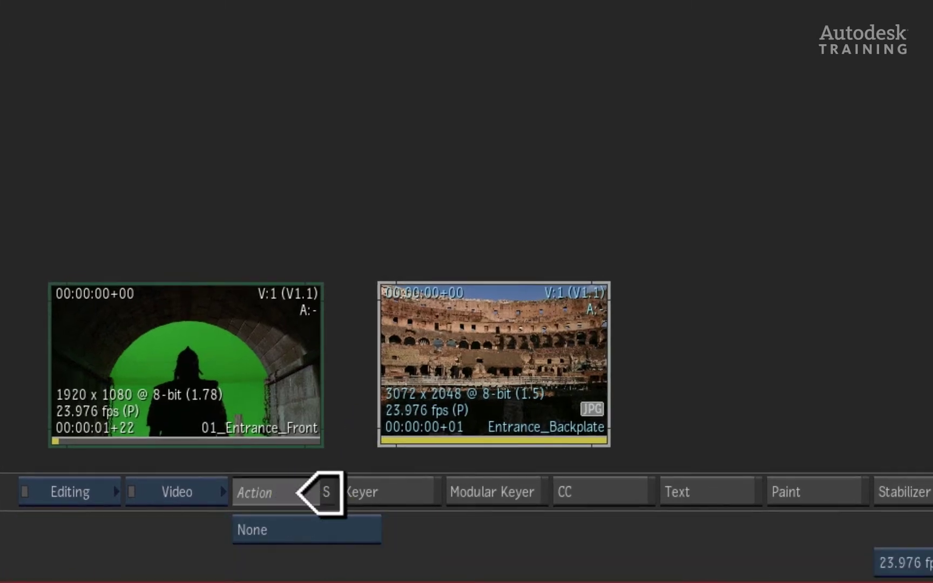
- Keep Action's input mode at None, then enter Action with Alt+A and confirm clearing the layers
left_click(351, 534)
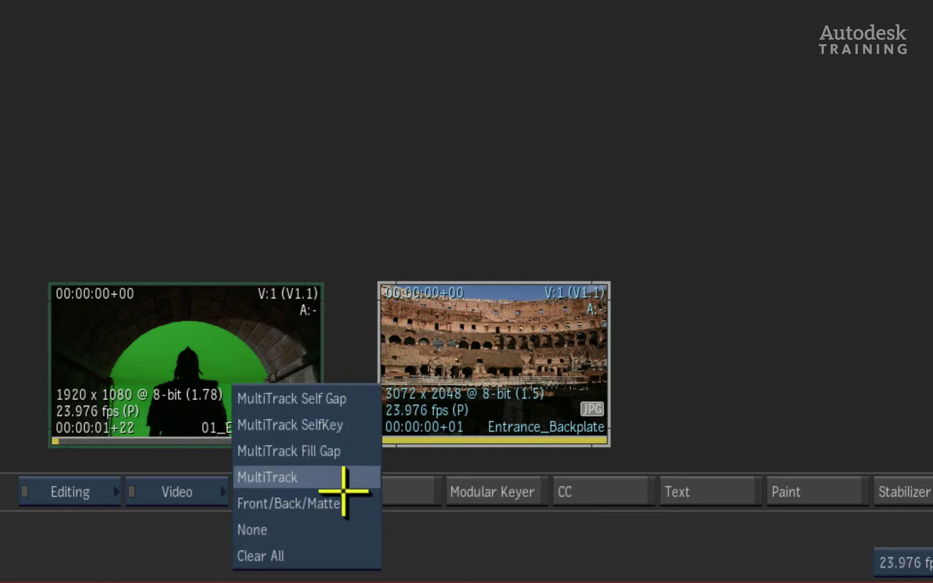
left_click(312, 529)
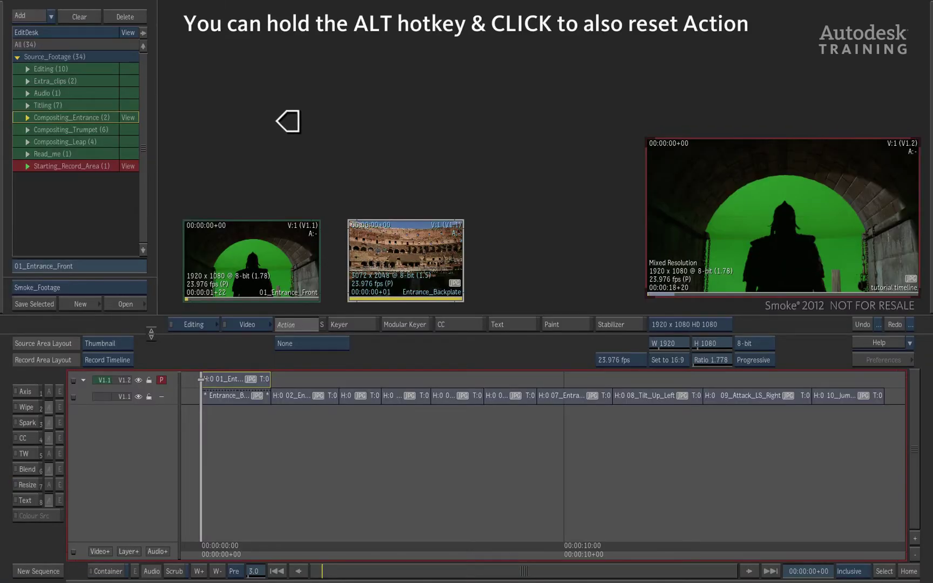
key("alt+a")
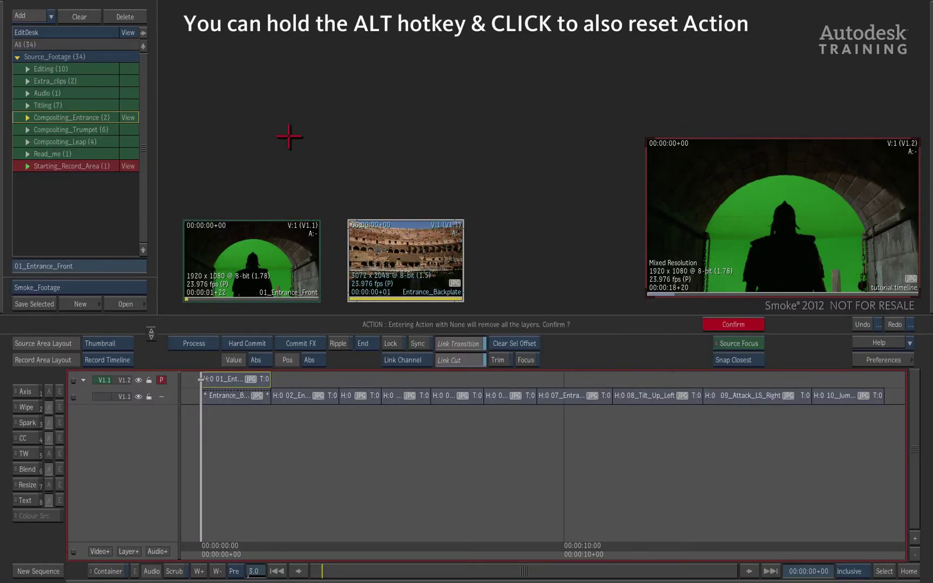
left_click(742, 324)
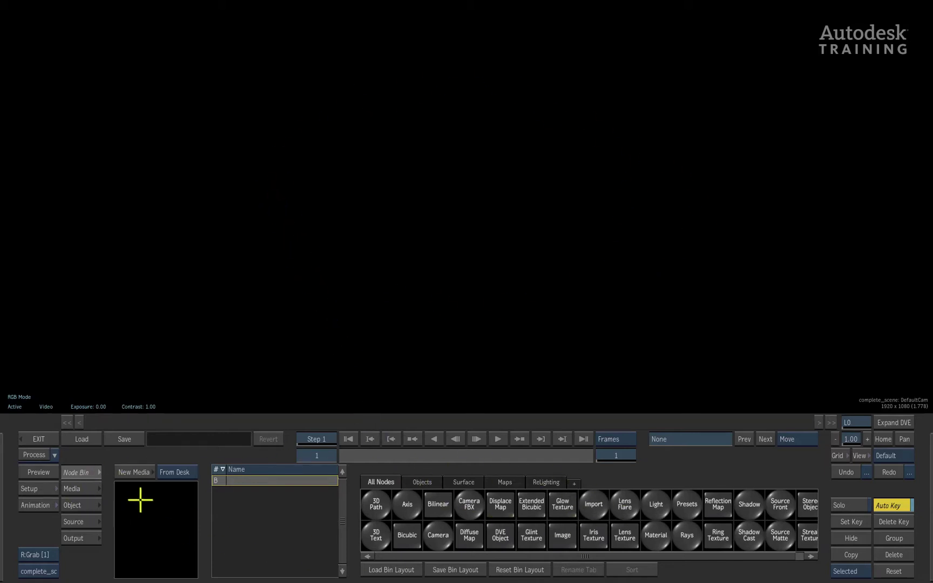
- Switch Action's lower menu from the Node Bin to the Media list
left_click(92, 487)
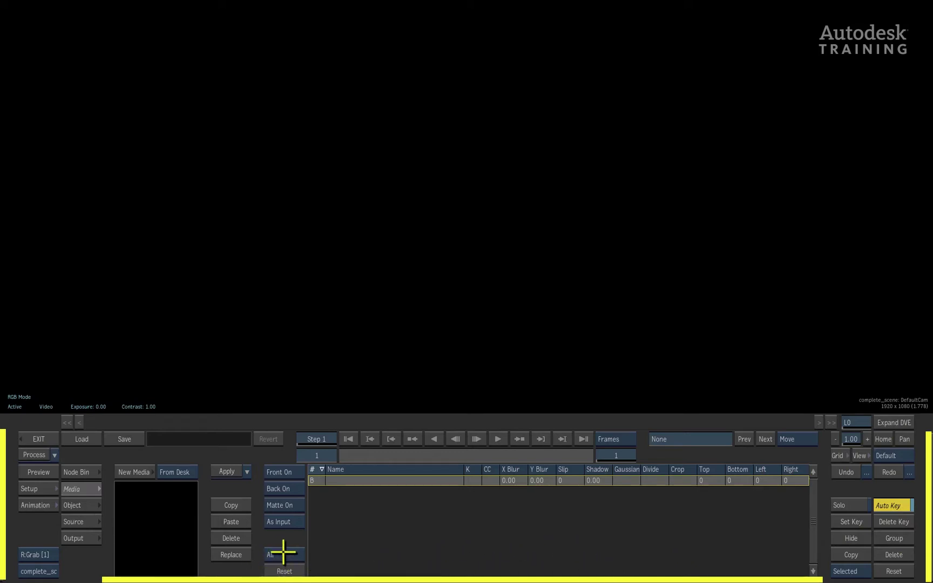
left_click(388, 576)
left_click(374, 576)
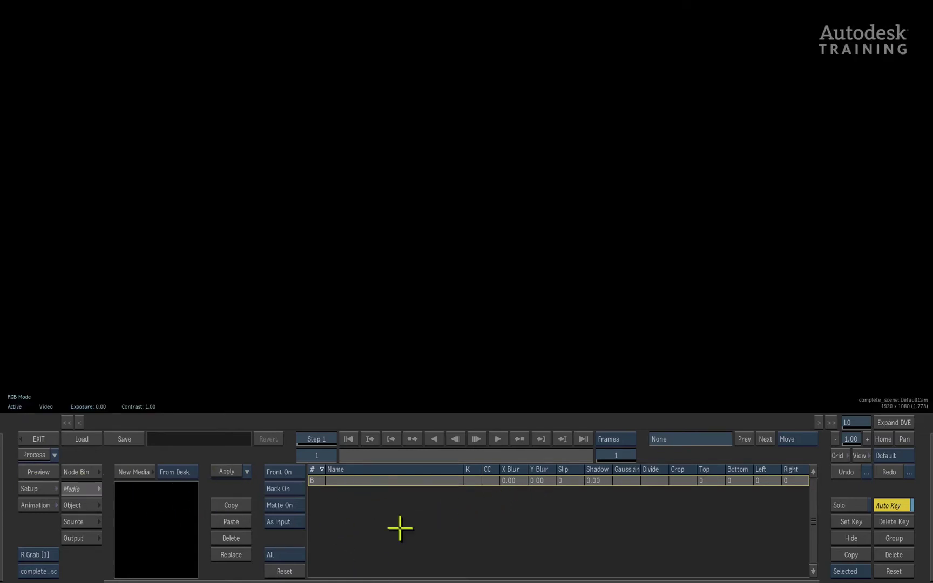
left_click(402, 577)
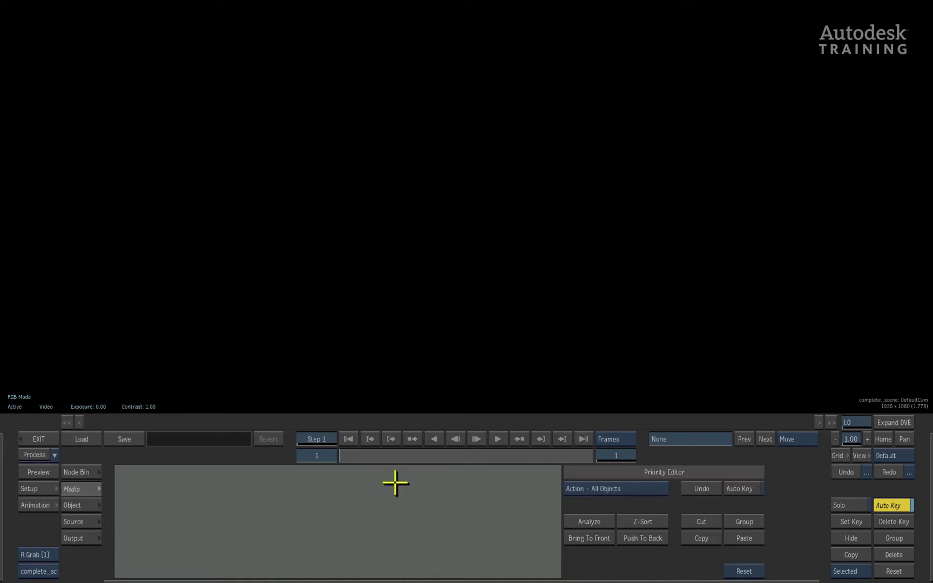
left_click(399, 576)
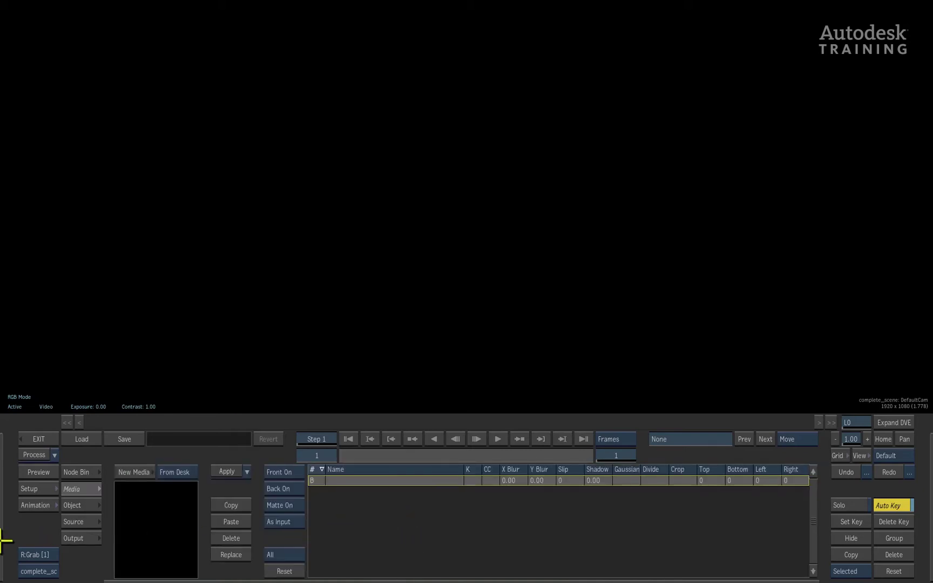
key("F8")
- Return the viewer to scene view with F1 and bring up the cursor mode popup
key("F1")
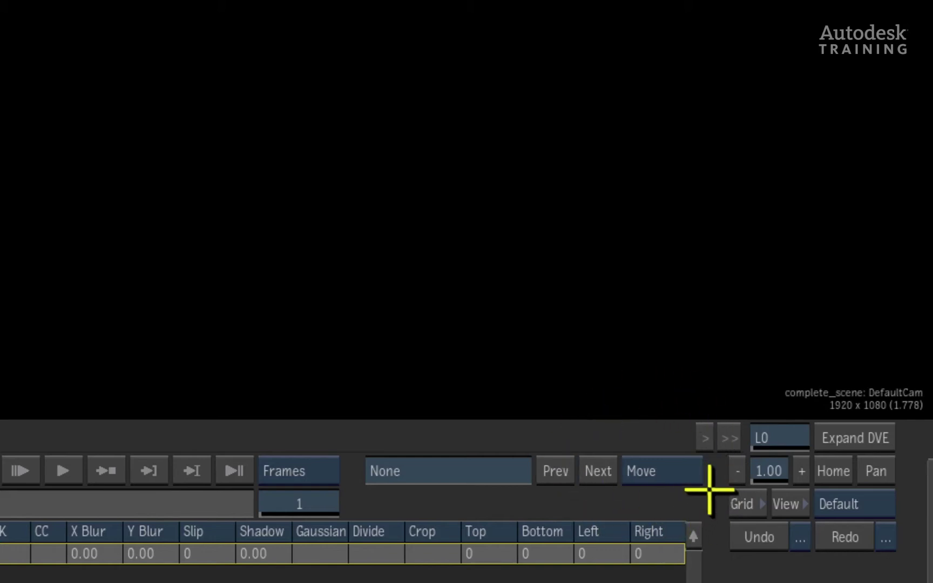
left_click(685, 462)
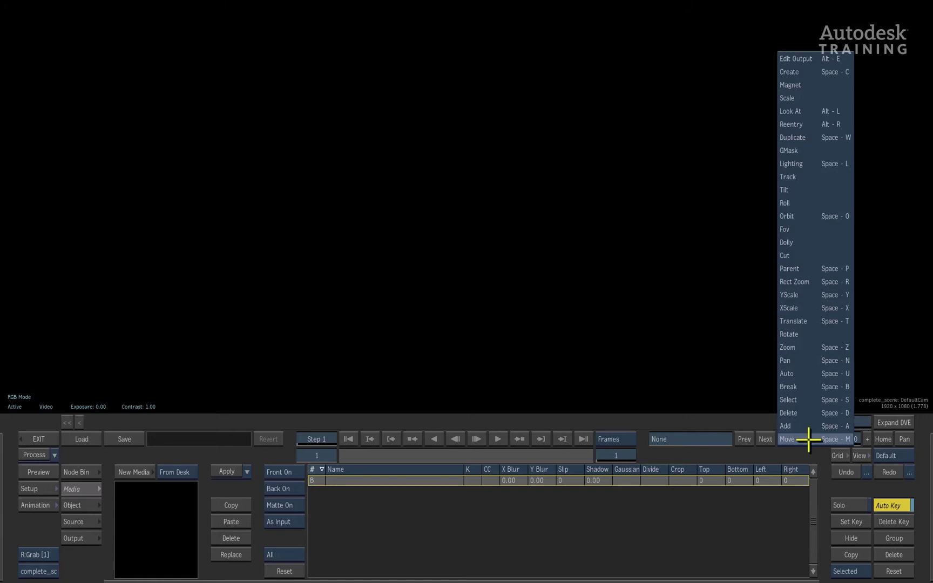
- Choose Move, cycle Alt+2, Alt+3, Alt+4 viewer layouts, then return to one viewer with Alt+1
left_click(808, 440)
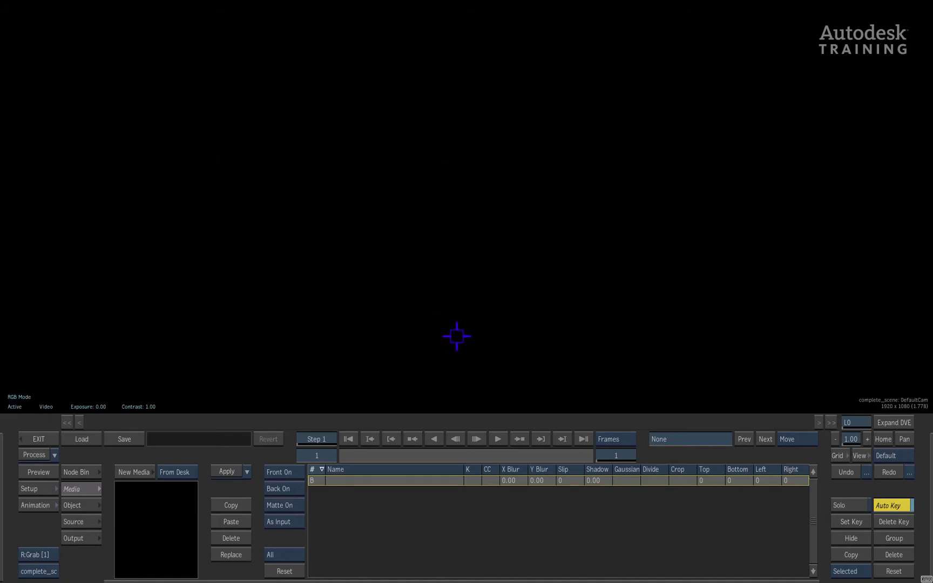
key("alt+2")
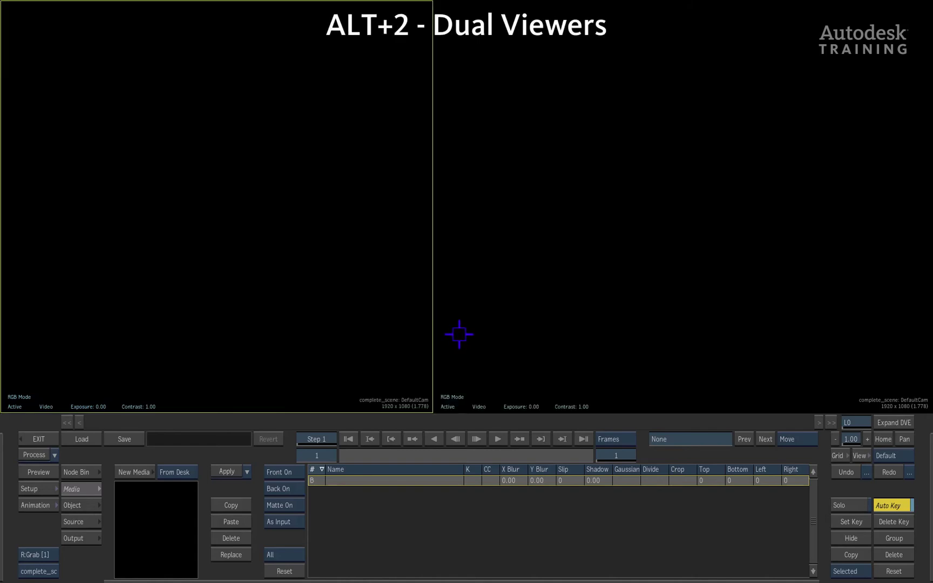
key("alt+3")
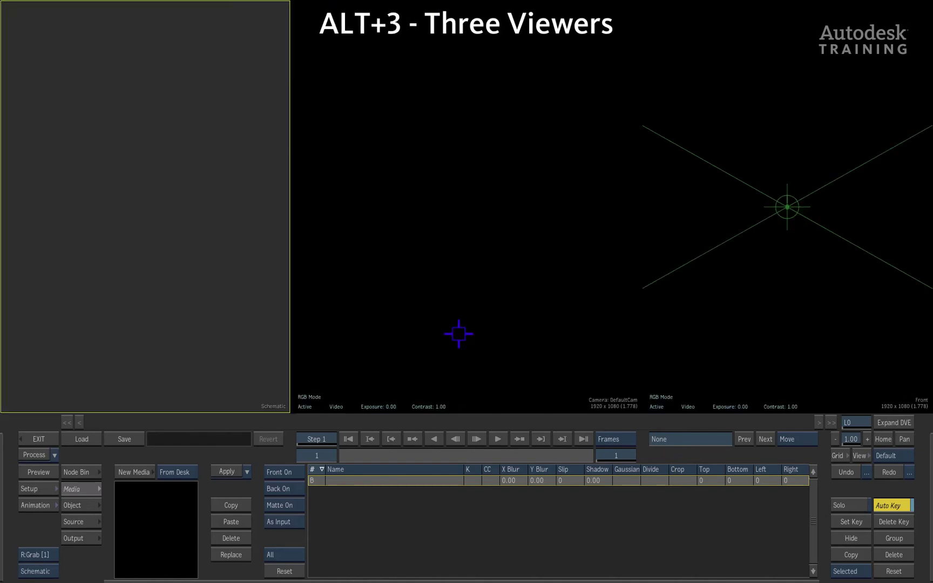
key("alt+4")
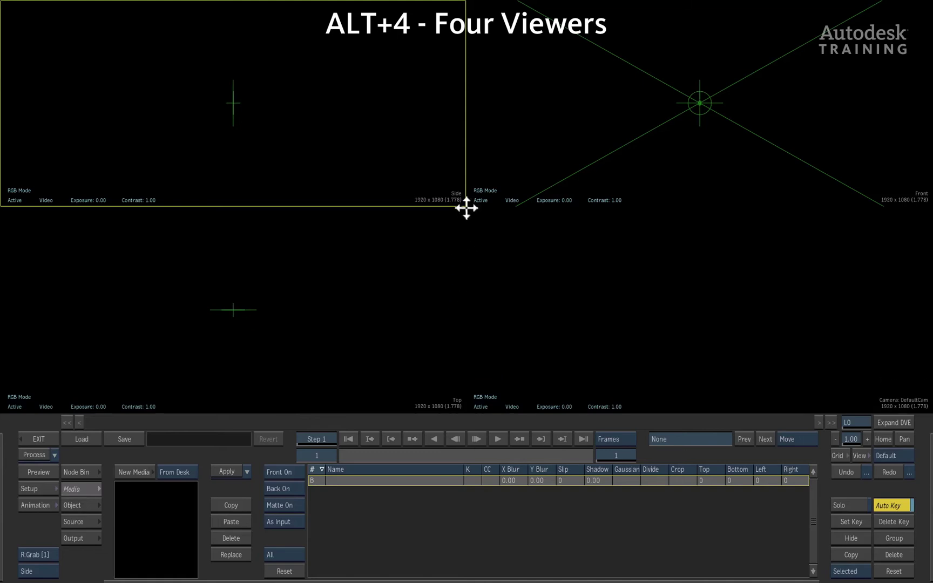
key("alt+1")
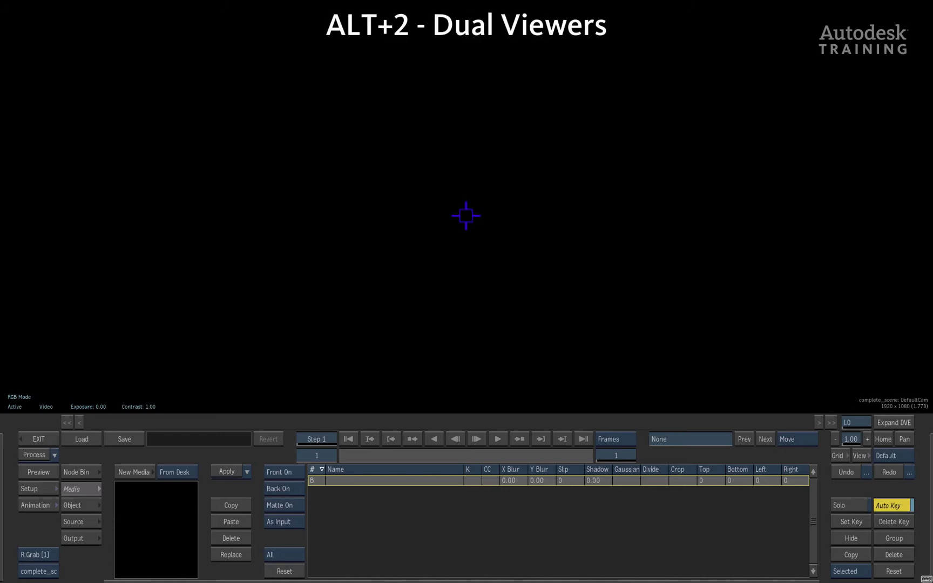
- Switch to dual viewers with Alt+2 and set the view to RESULTS > COMP > complete_scene
key("alt+2")
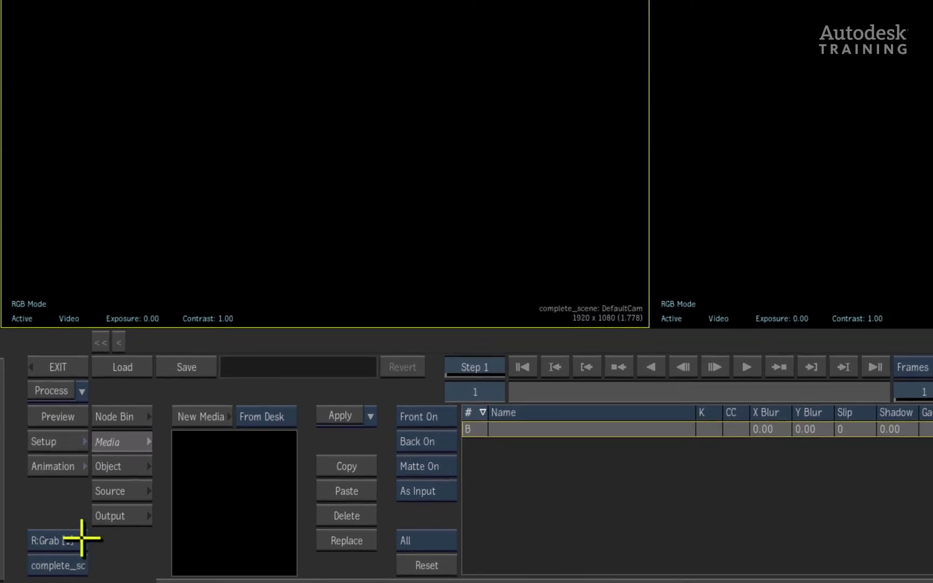
left_click(68, 565)
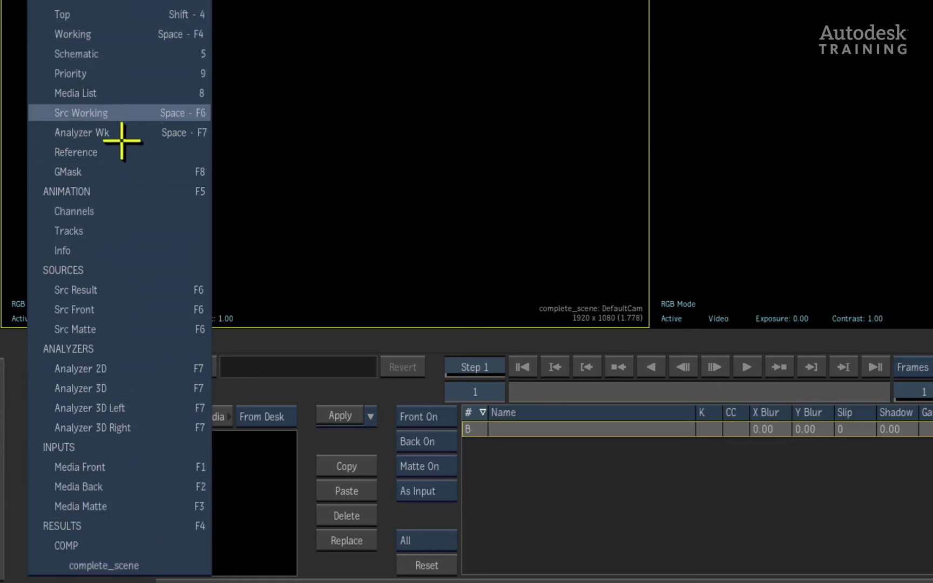
left_click(131, 563)
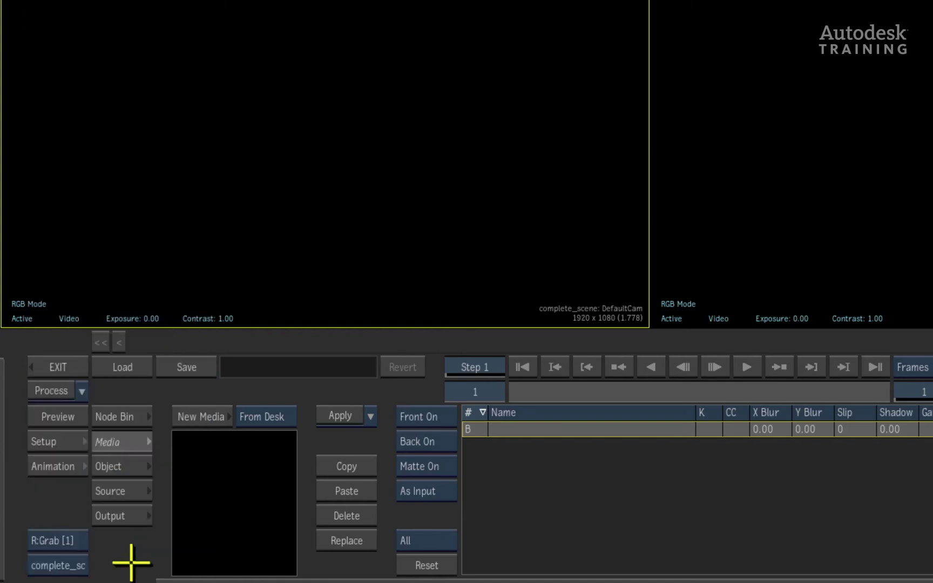